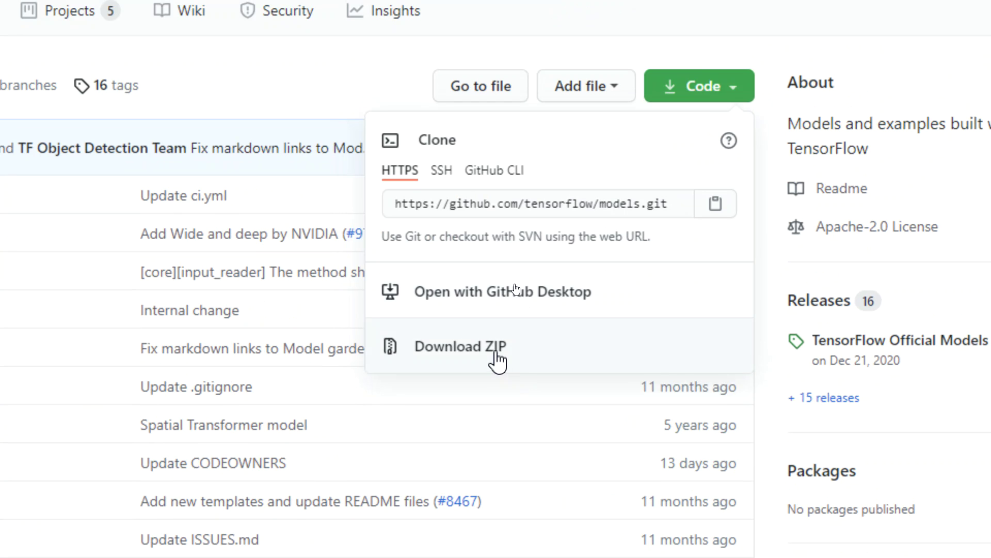
Step: Download the tensorflow/models repository as a ZIP archive and check its progress in the download manager
click(496, 353)
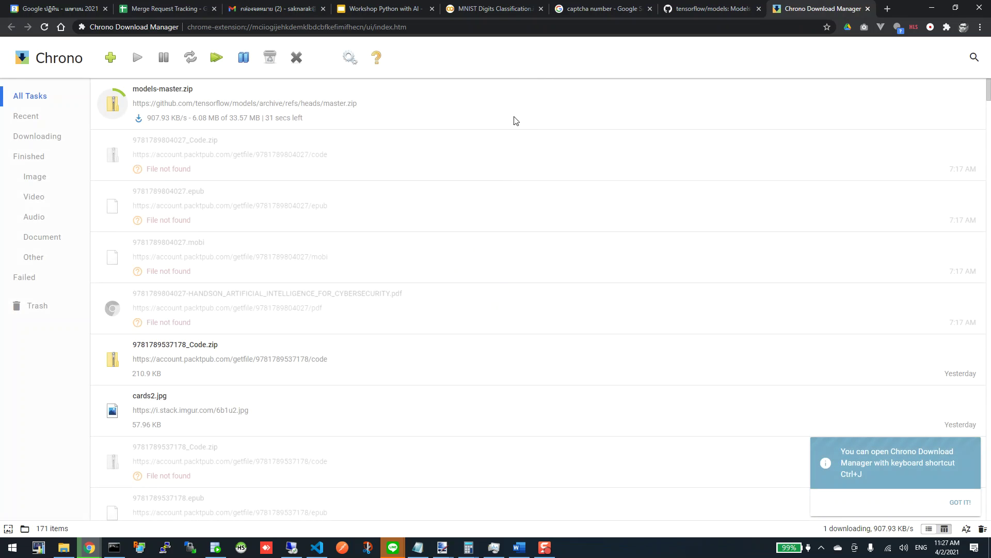
click(507, 111)
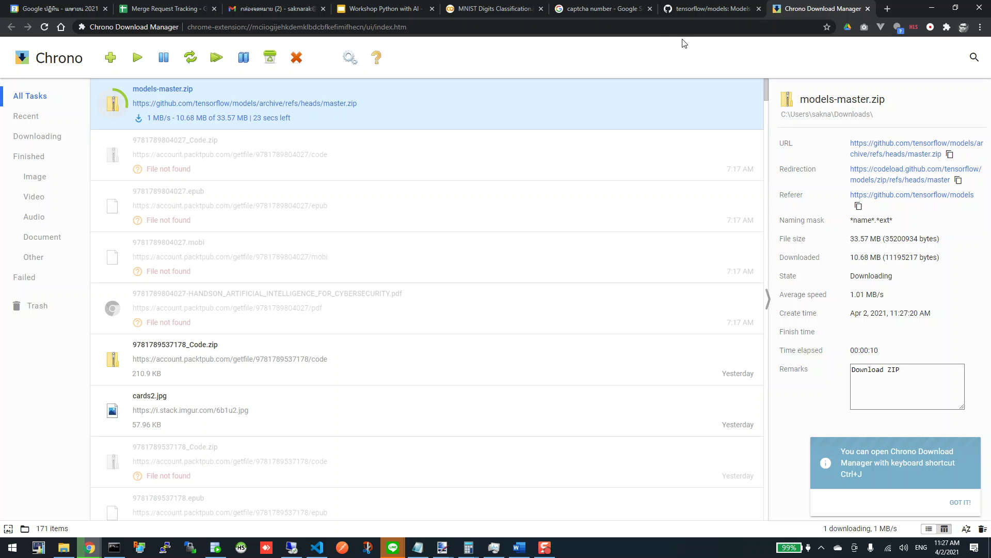
click(377, 6)
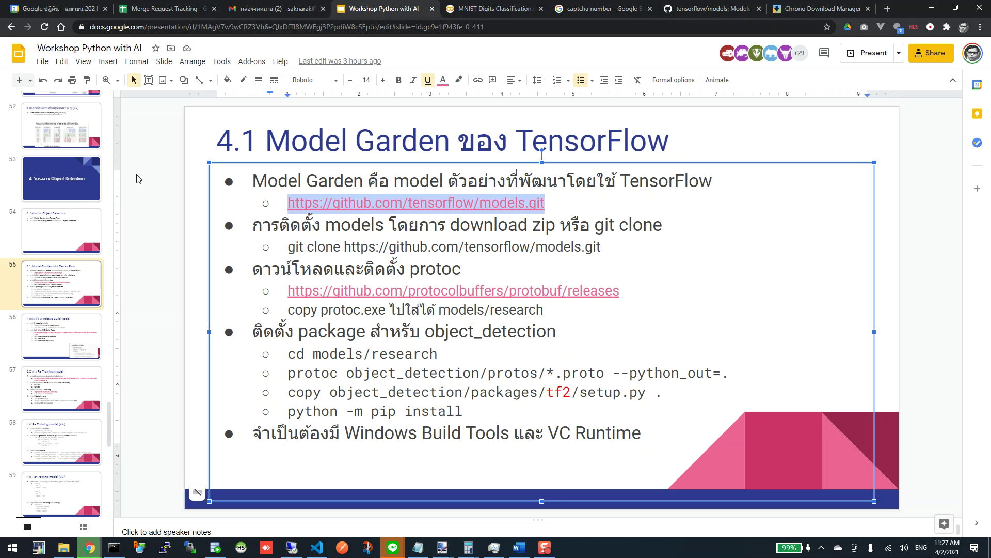
Step: Move the downloaded models-master.zip from the Downloads folder into the ai folder on the D: drive
click(820, 11)
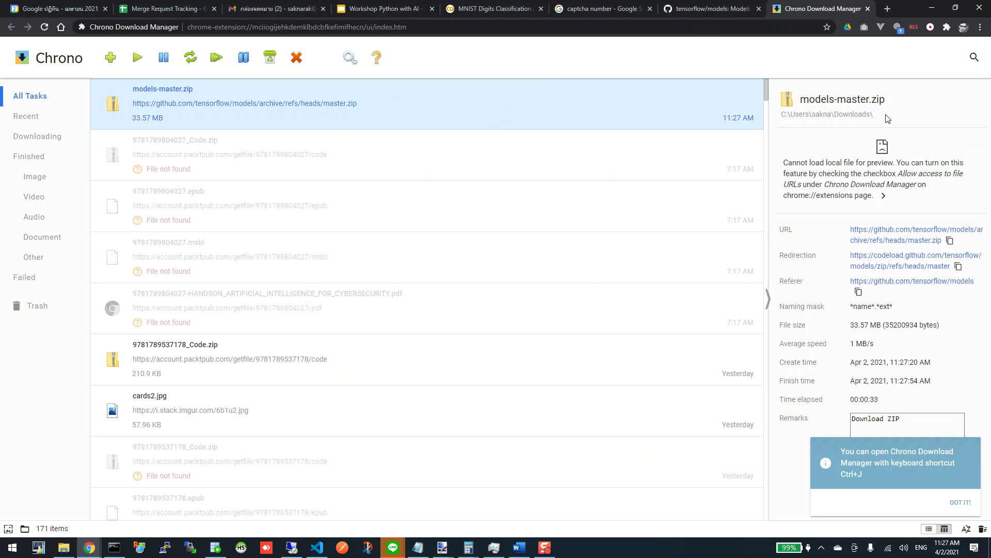
click(862, 115)
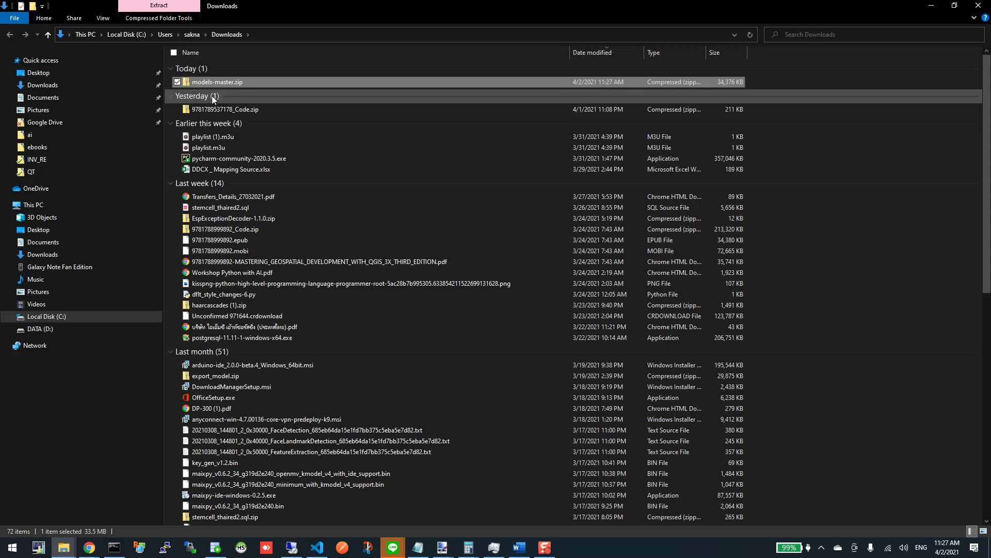
right_click(221, 82)
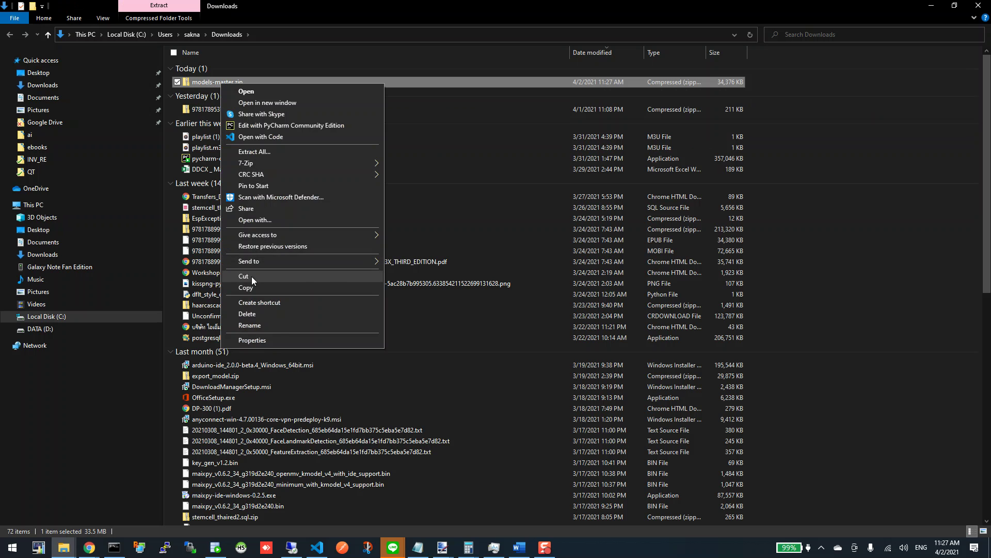
click(252, 277)
click(40, 328)
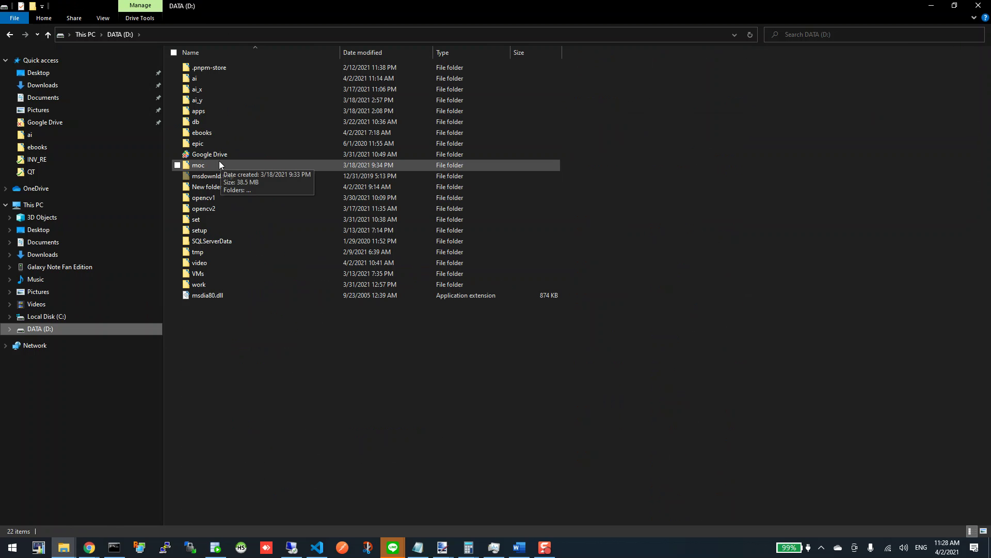
double_click(206, 80)
right_click(264, 277)
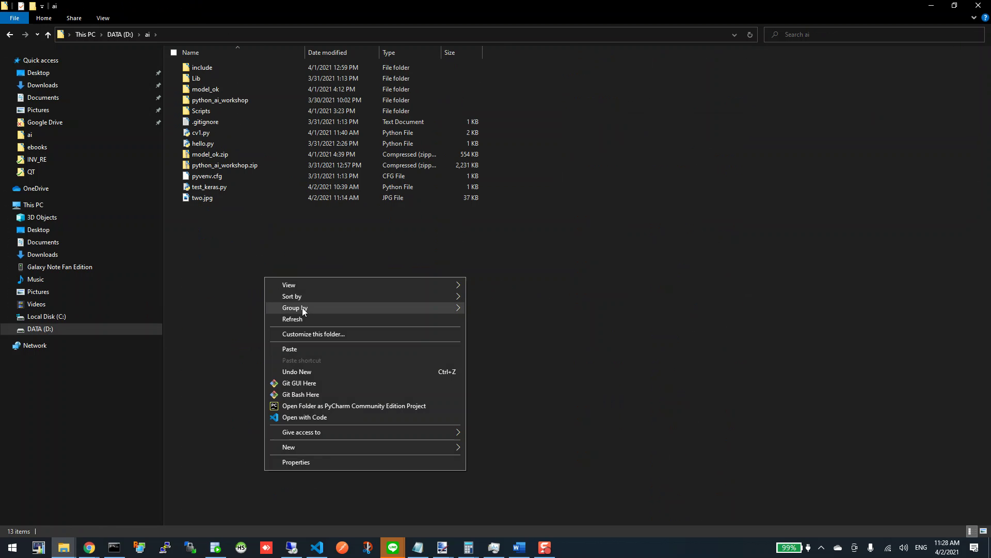
click(301, 345)
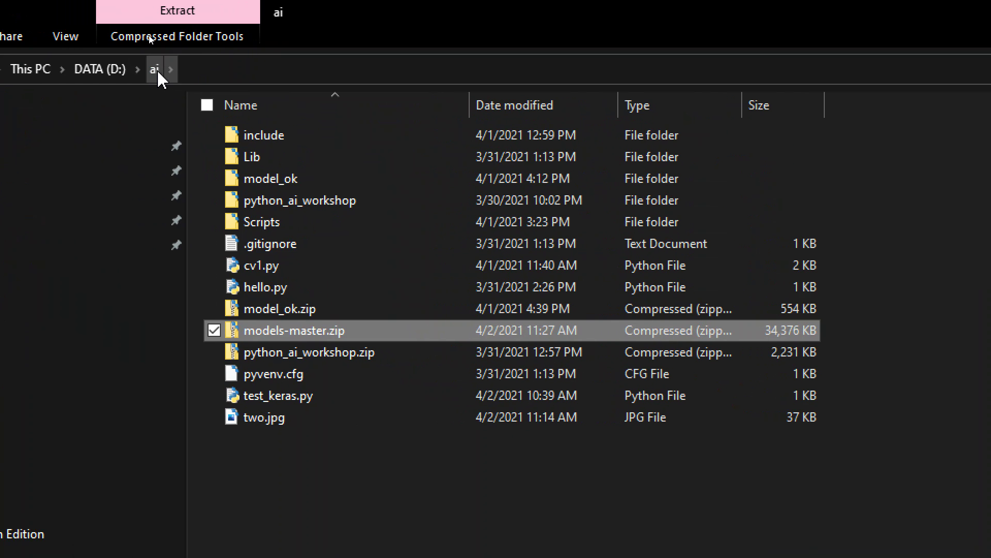
Step: Extract models-master.zip directly into the ai folder with 7-Zip
right_click(280, 336)
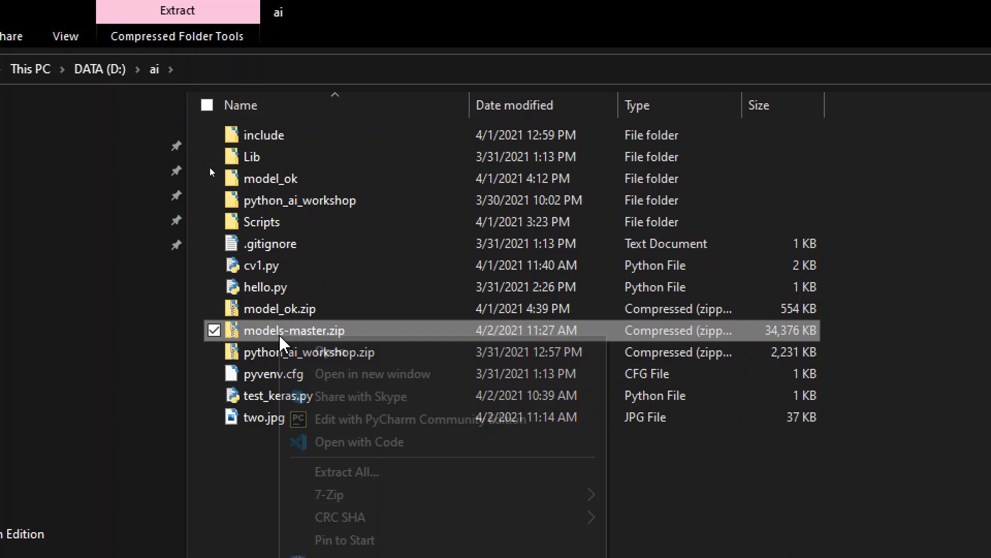
mouse_move(397, 493)
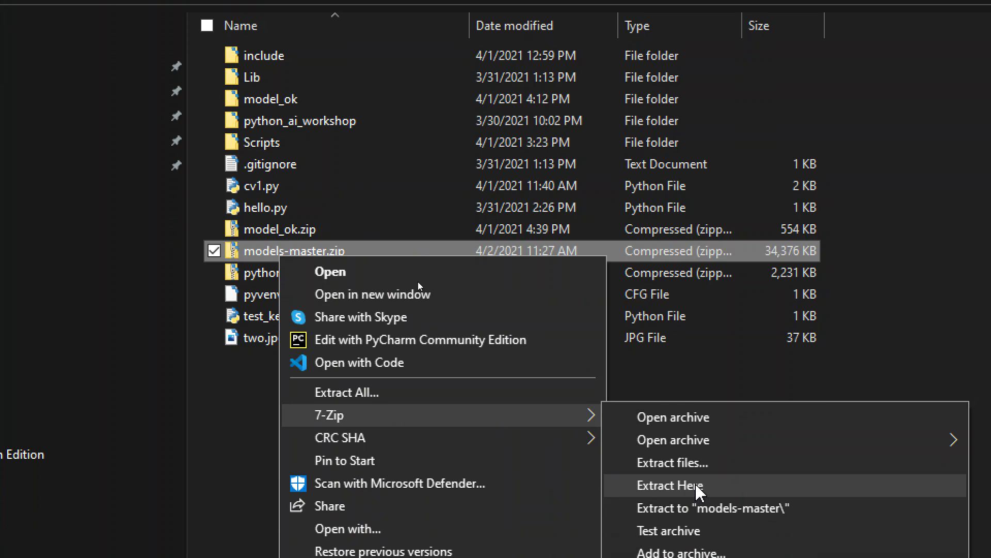
click(698, 495)
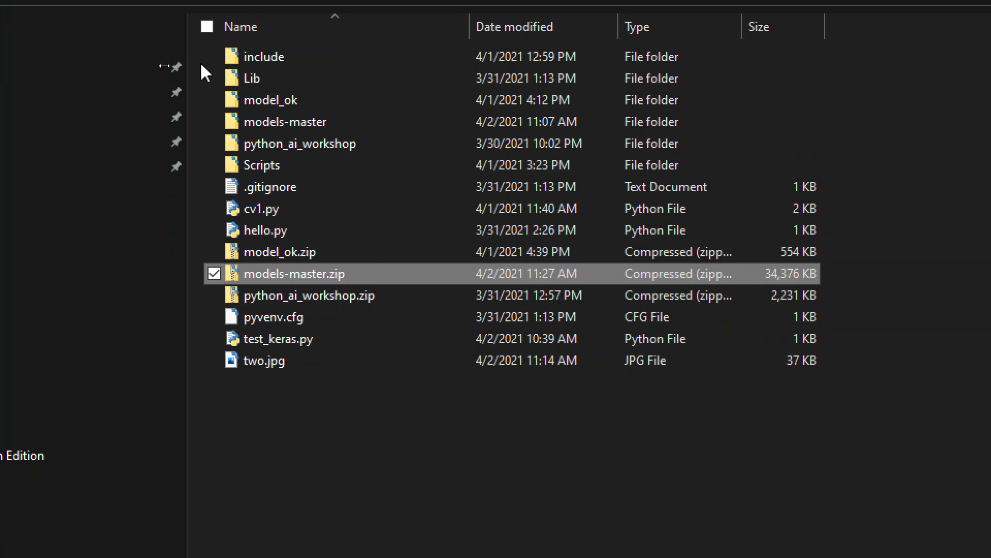
Step: Rename the extracted models-master folder to models
click(261, 185)
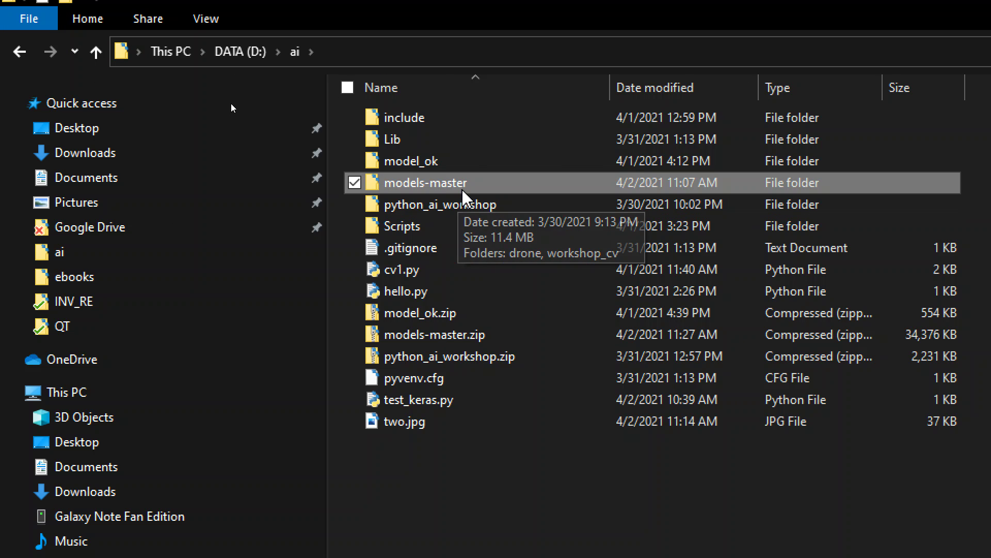
click(424, 182)
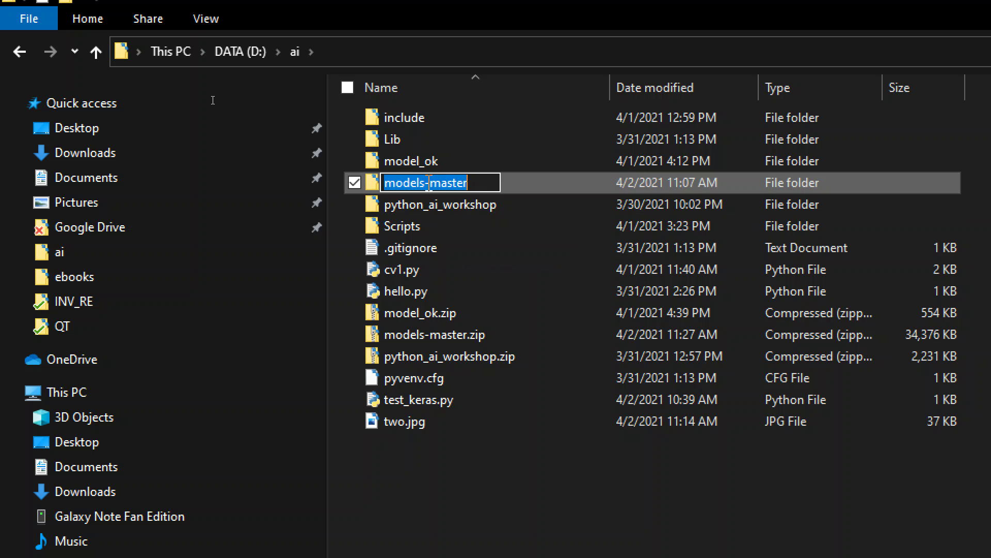
drag(425, 182, 486, 184)
key(BackSpace)
key(Return)
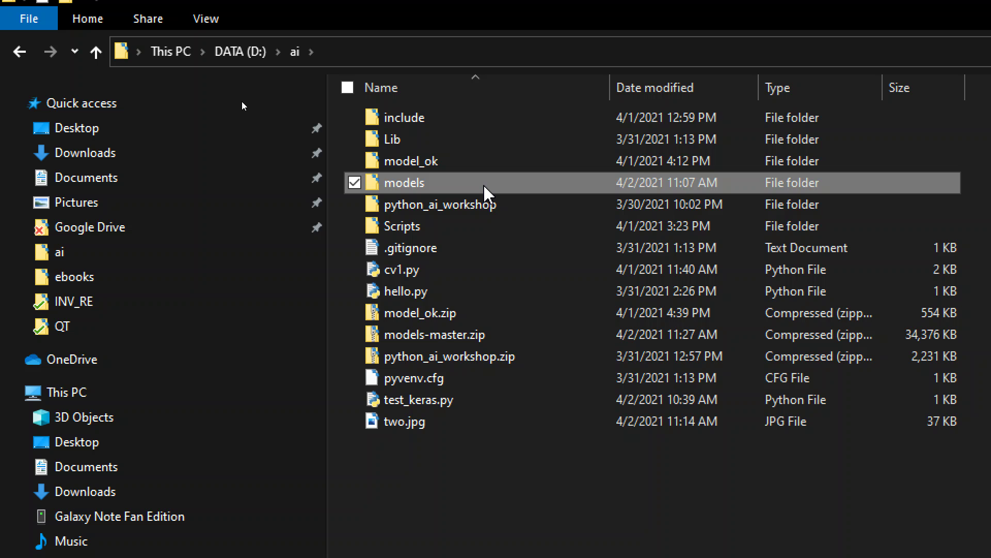
Step: Open the research folder inside models and examine its model folders, including attention_ocr, deeplab and object_detection
double_click(485, 194)
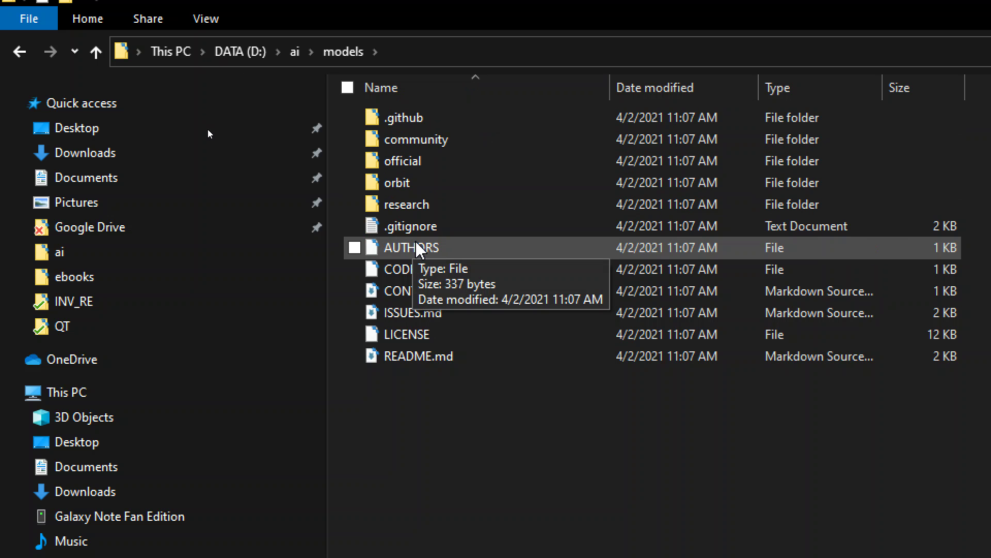
click(432, 210)
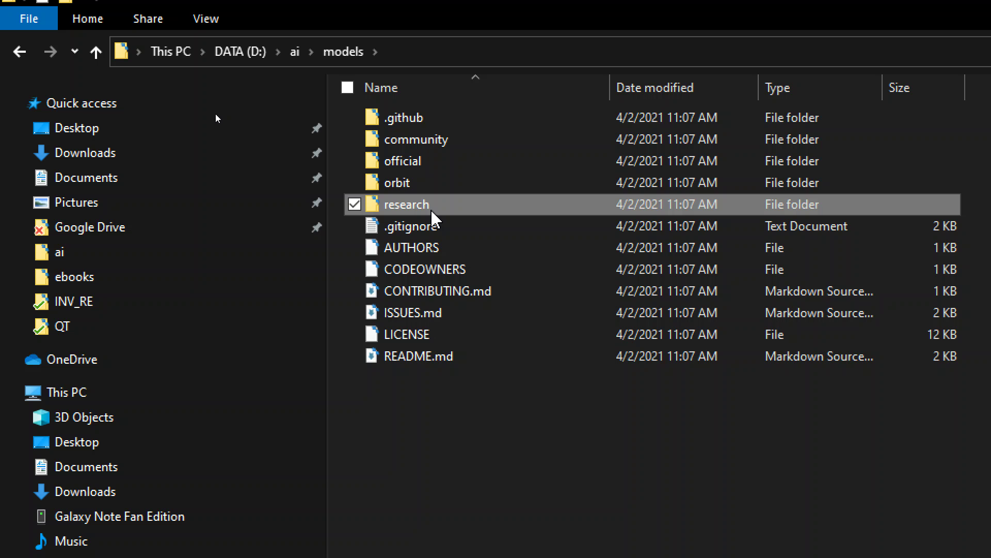
double_click(431, 209)
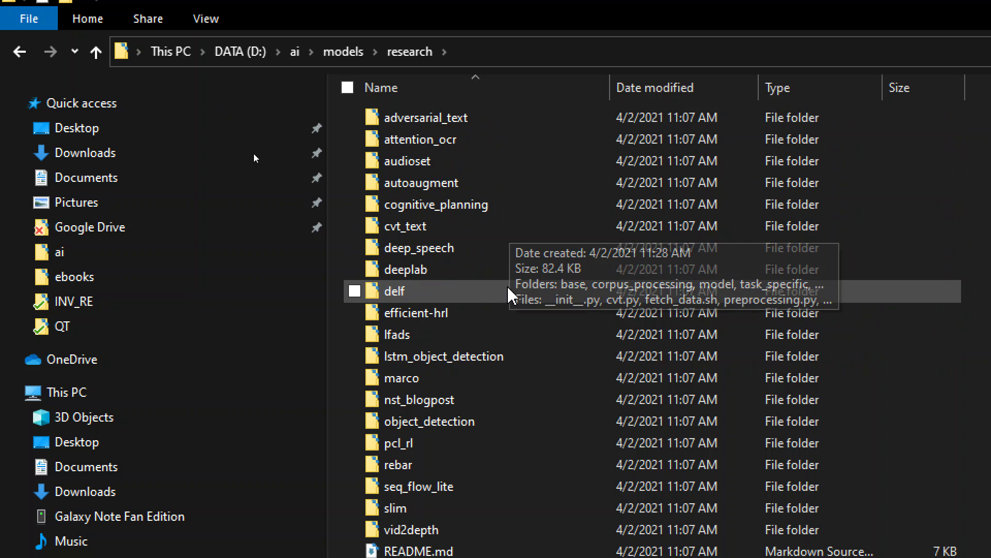
click(463, 126)
click(466, 138)
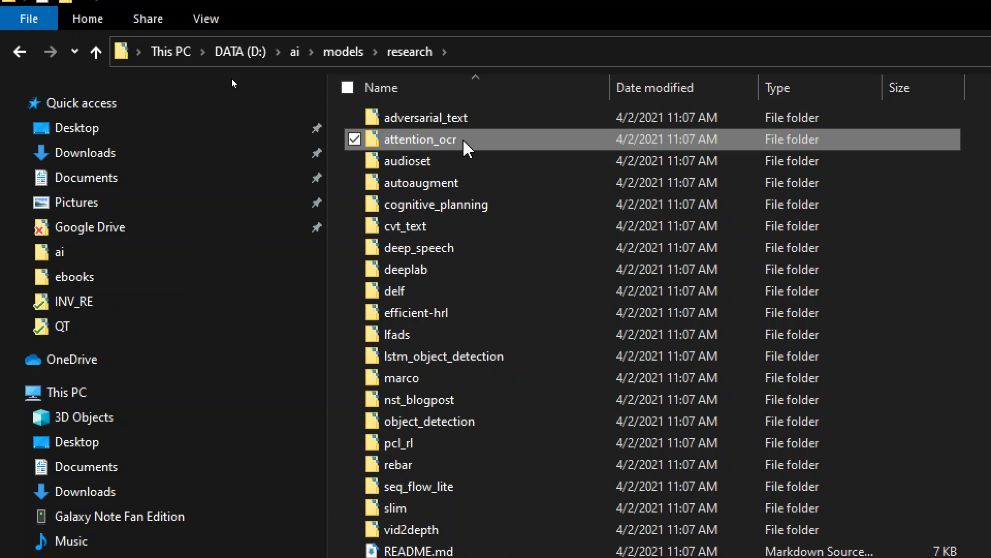
click(488, 269)
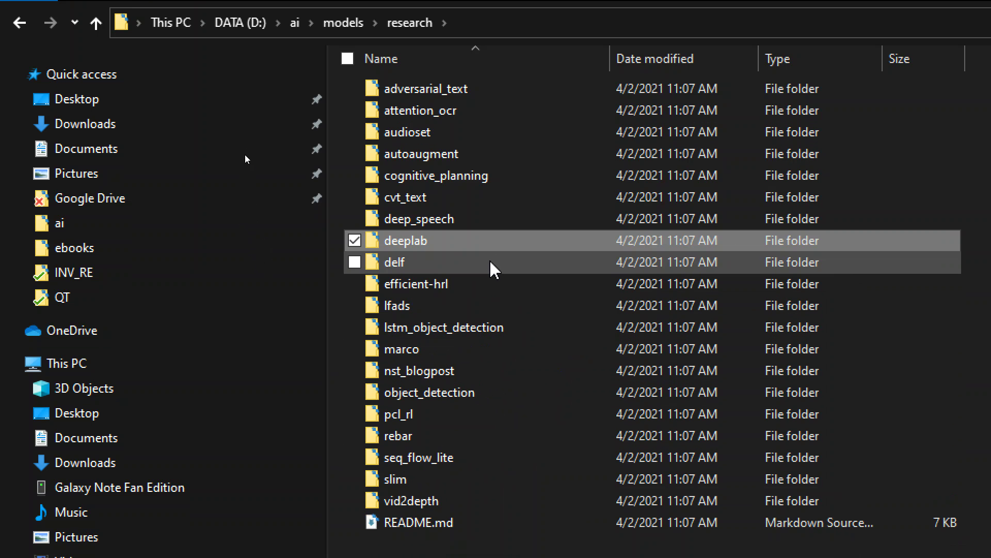
click(486, 399)
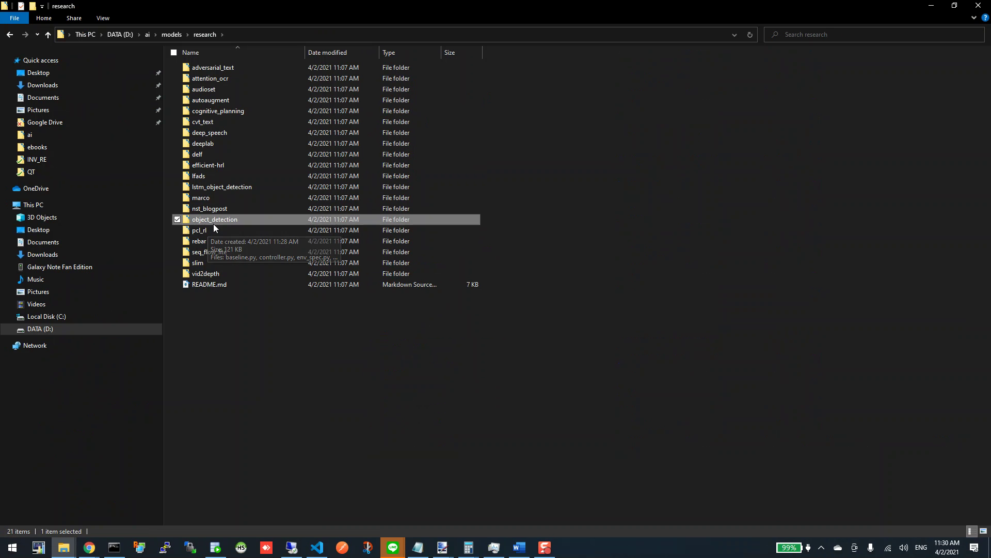
mouse_move(221, 223)
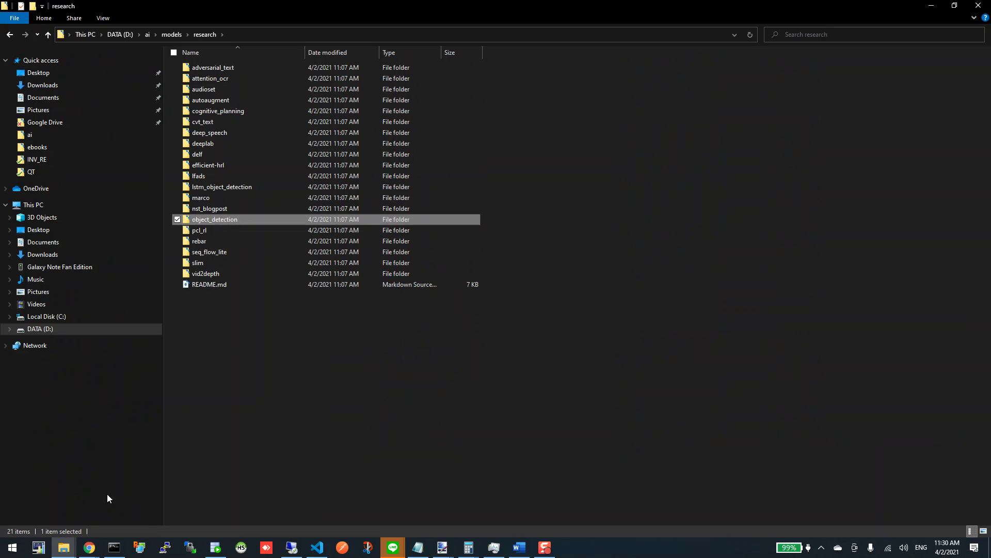
Step: Switch to the Workshop Python with AI slides in Chrome and open the protobuf releases link from the Model Garden slide
click(89, 547)
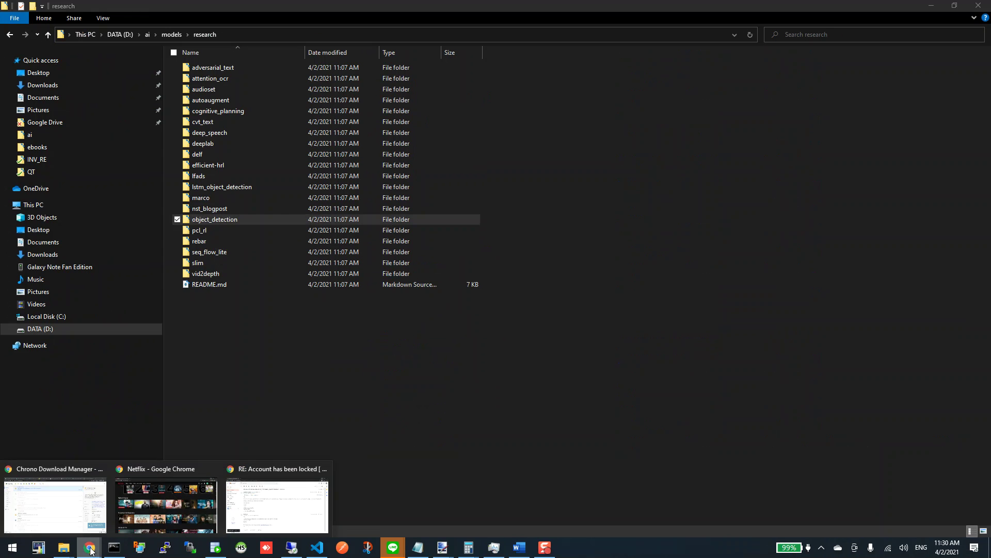
mouse_move(104, 528)
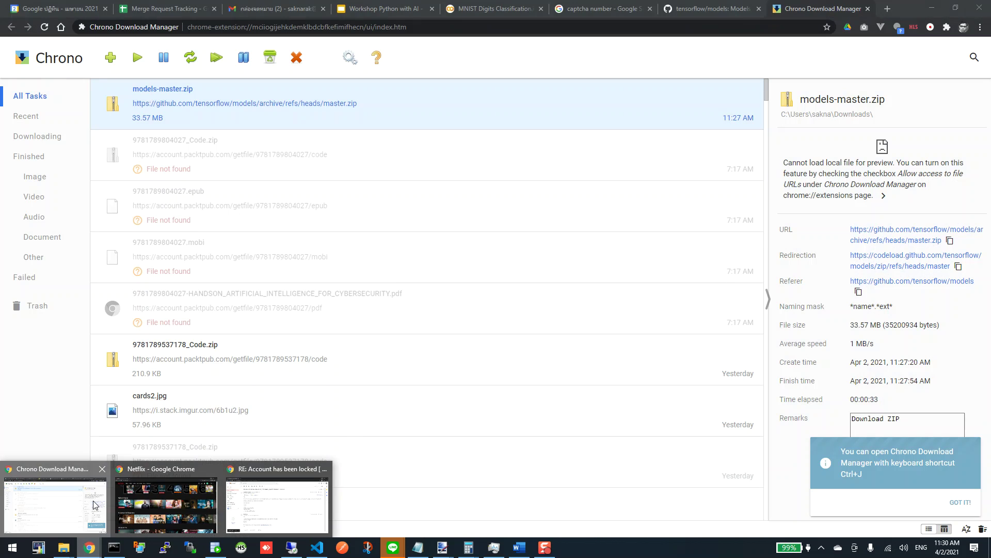
click(97, 505)
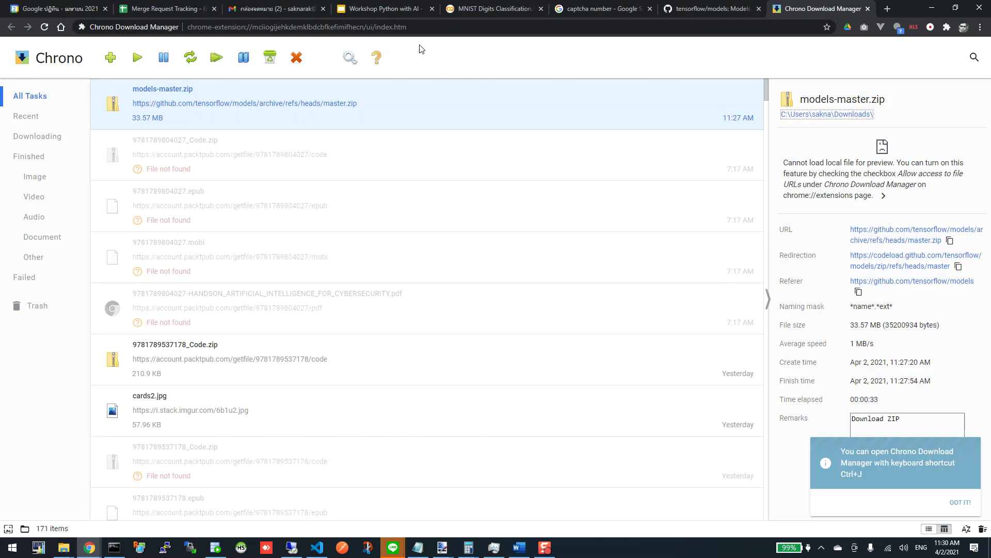
click(387, 9)
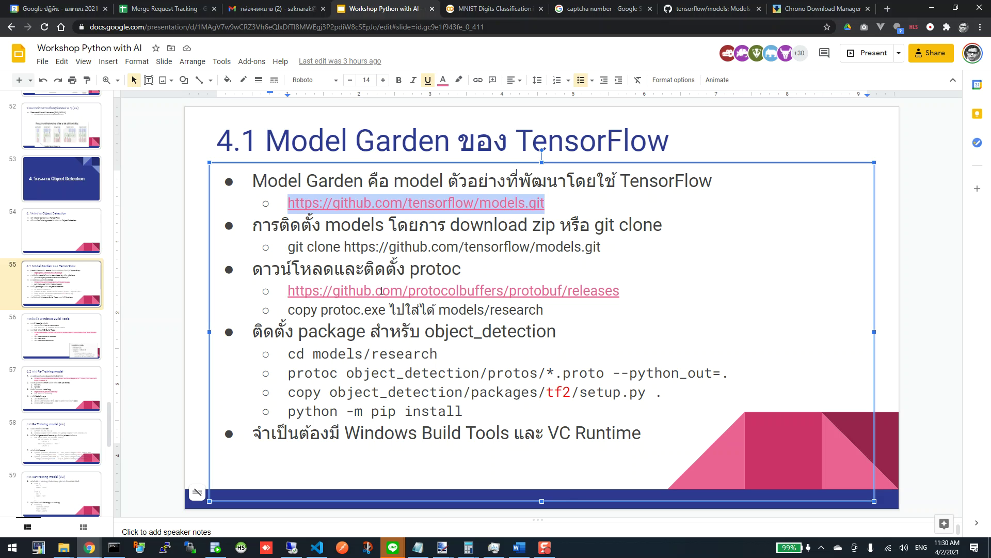
click(335, 271)
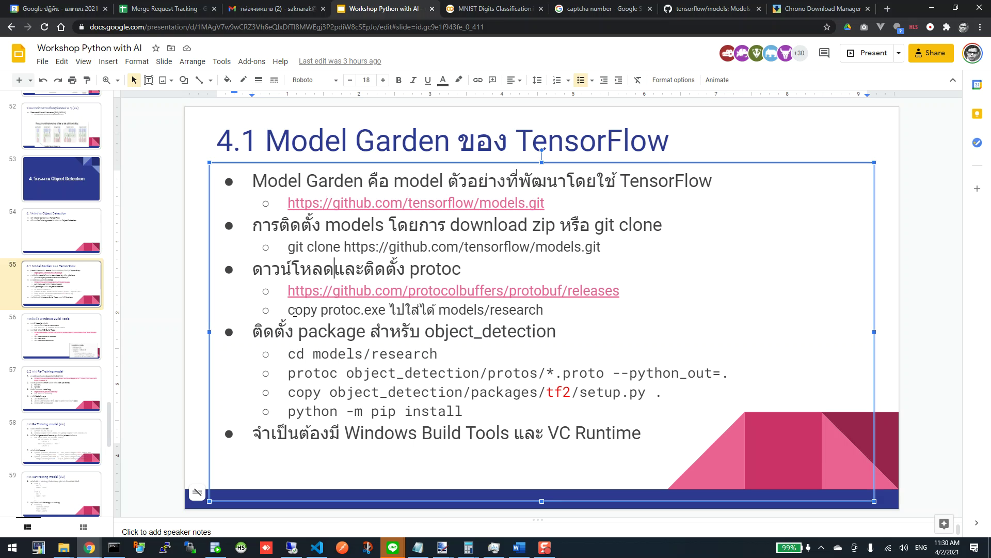
drag(287, 290, 539, 289)
triple_click(538, 289)
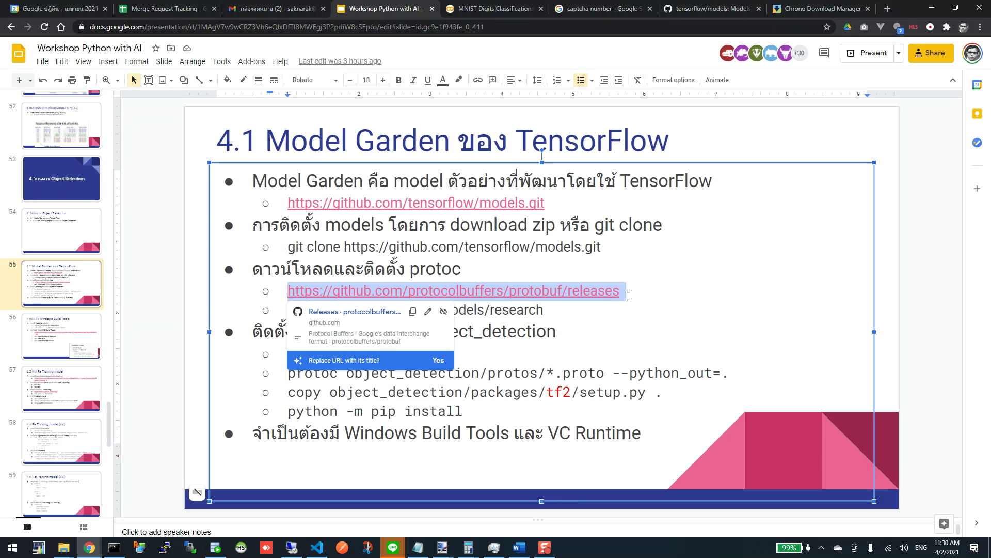
click(360, 312)
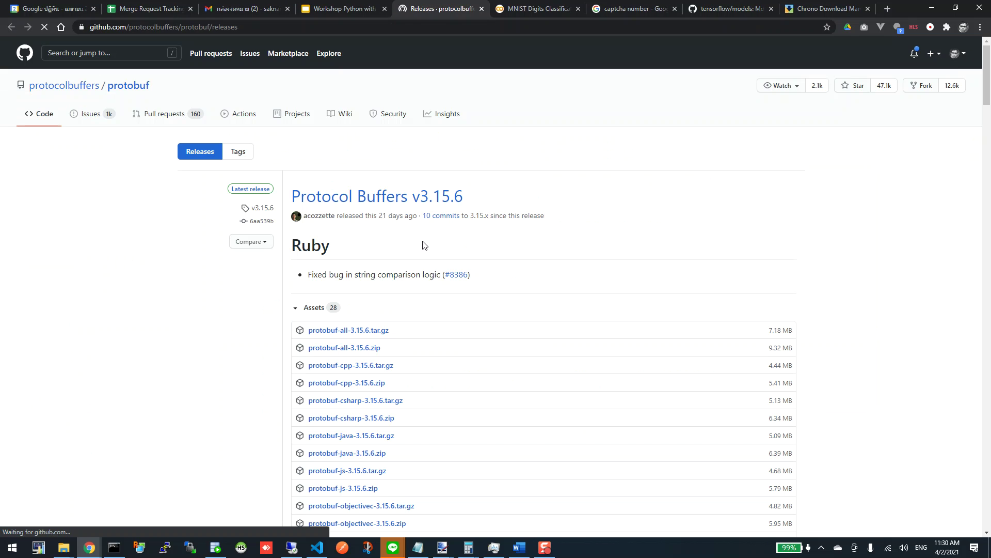
Step: Download protoc-3.15.6-win64.zip from the Protocol Buffers v3.15.6 release assets and return to the download manager
click(346, 18)
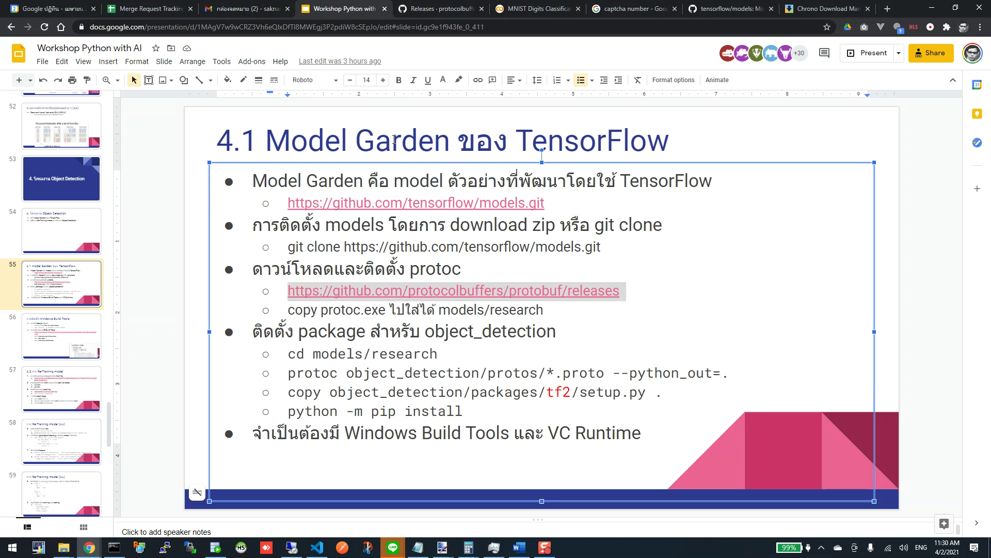
click(436, 8)
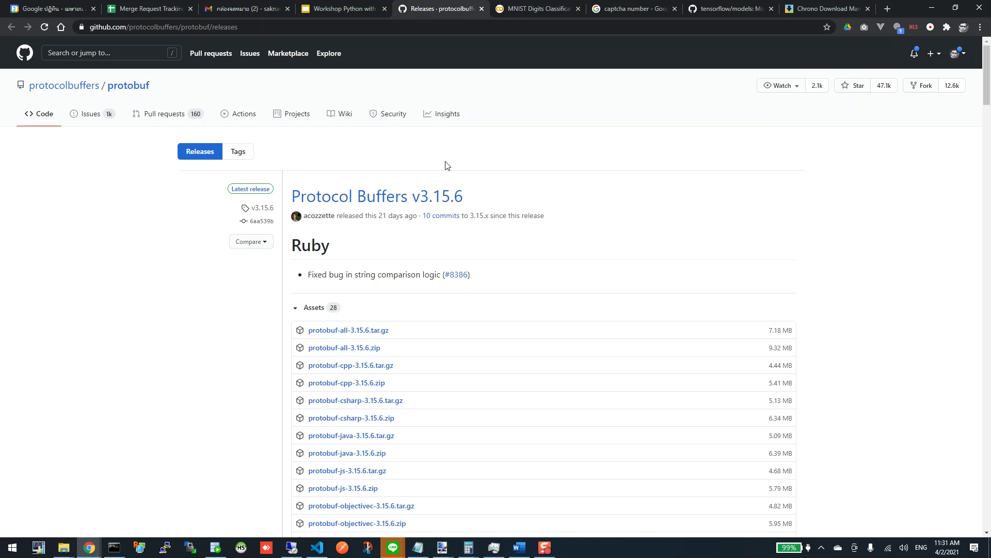
scroll(447, 166, down, 5)
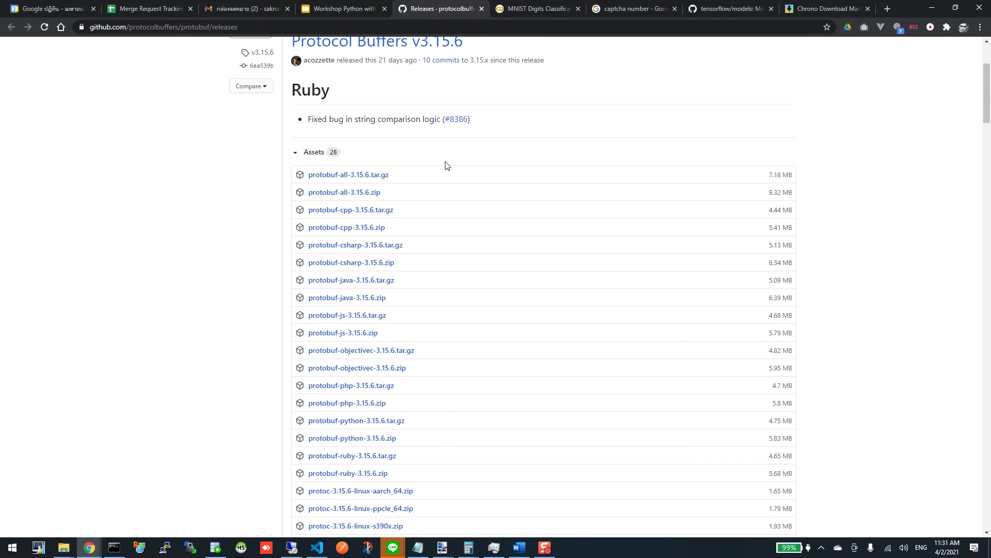
scroll(448, 165, down, 2)
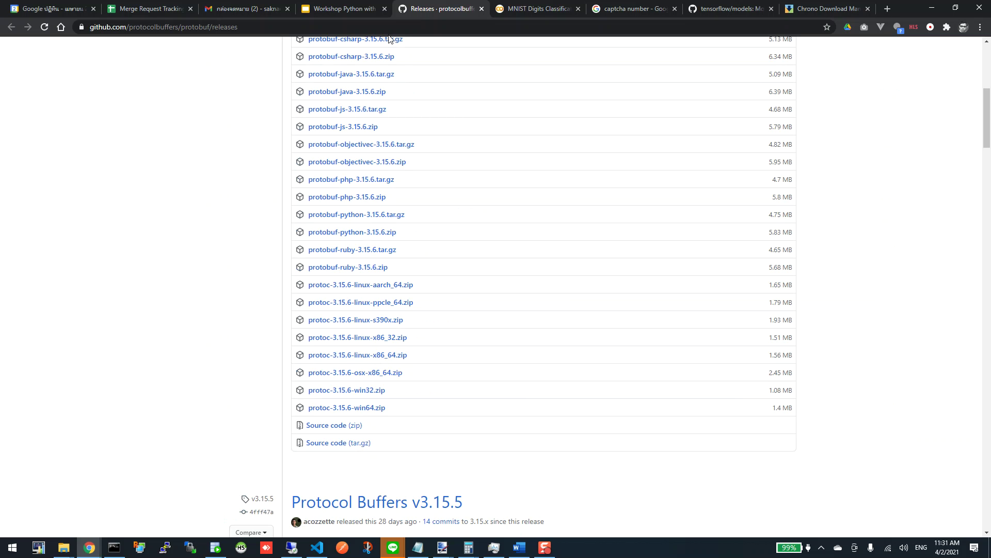
click(337, 10)
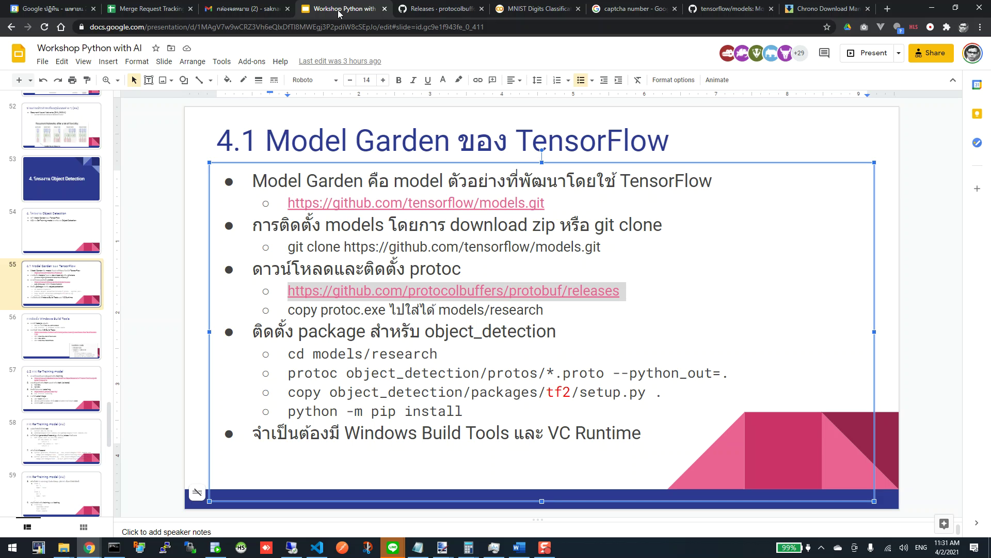
click(799, 9)
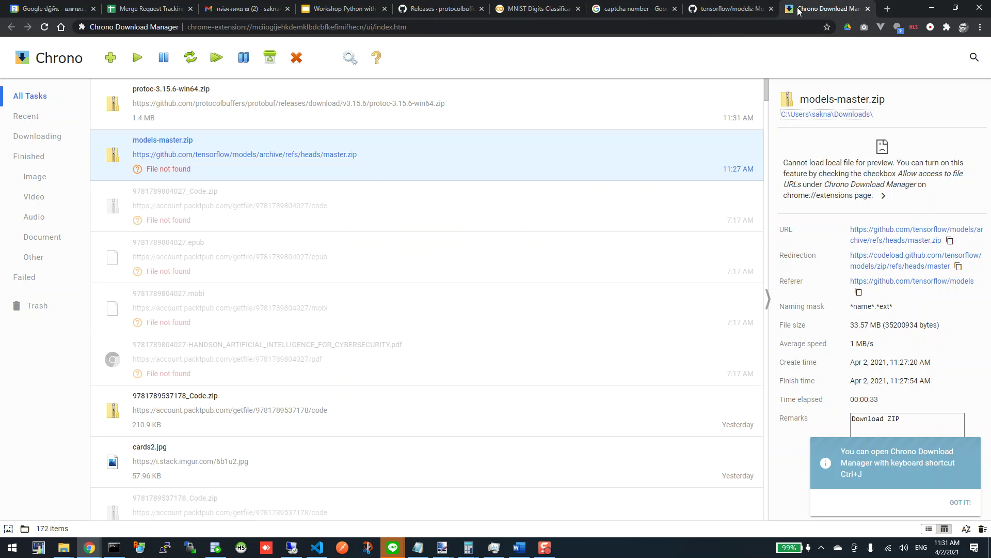
Step: Locate the downloaded protoc-3.15.6-win64.zip in the Downloads folder and open the archive in 7-Zip
click(496, 103)
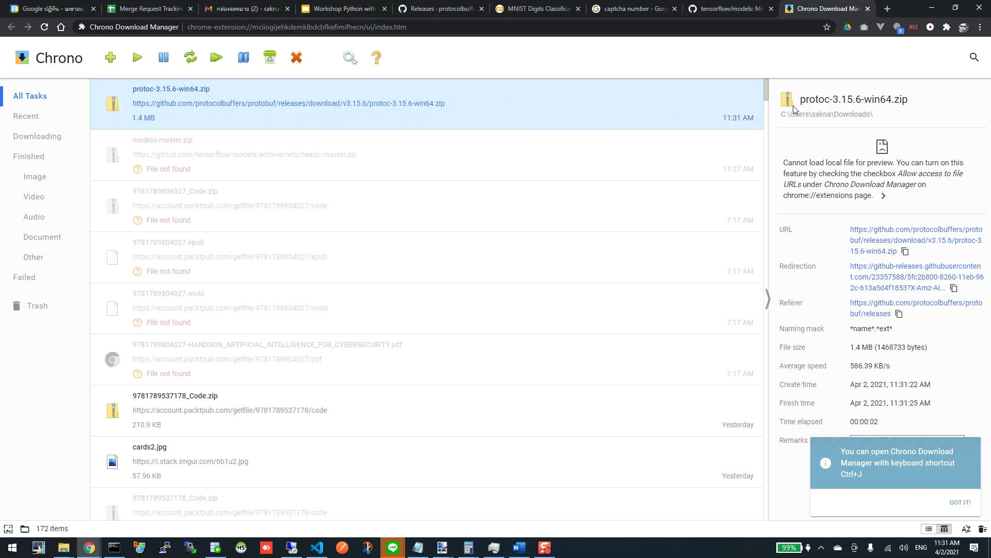
click(806, 115)
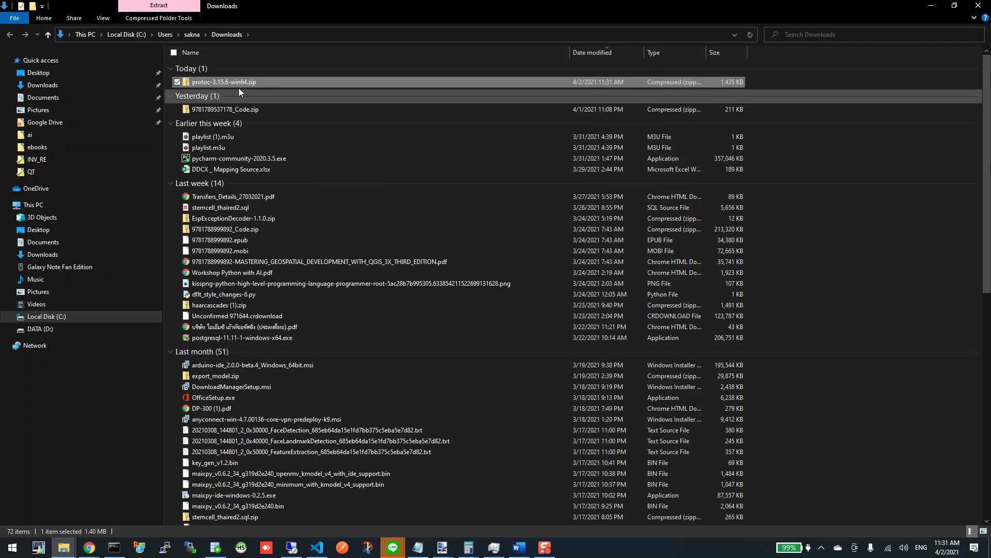
right_click(241, 85)
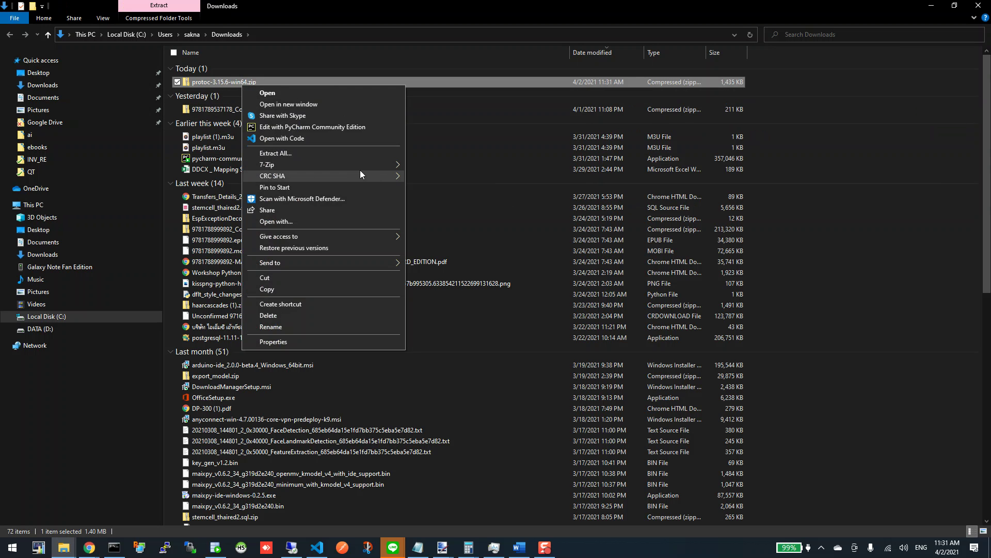
mouse_move(392, 166)
click(432, 168)
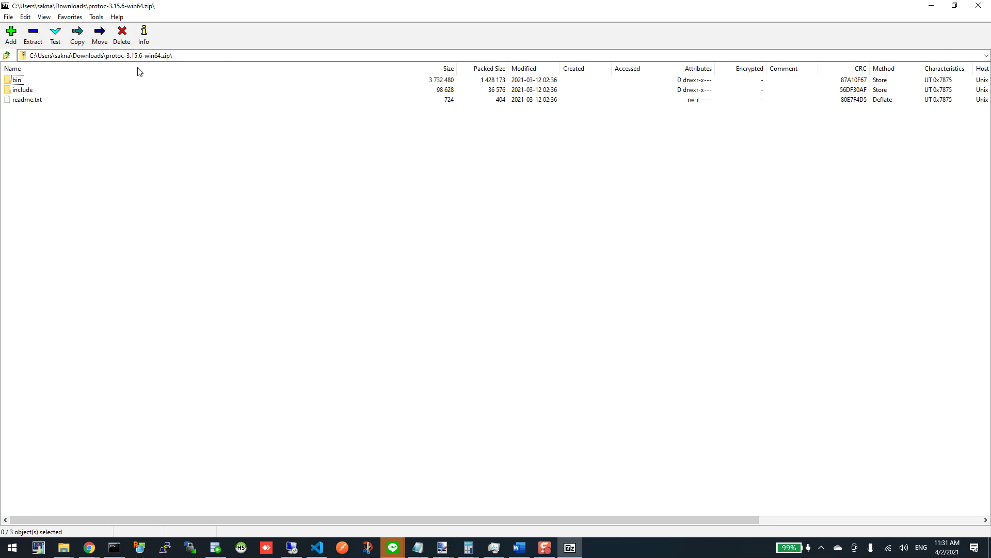
Step: Open the archive's bin folder, move the 7-Zip window clear of the Downloads file list and select protoc.exe
double_click(18, 80)
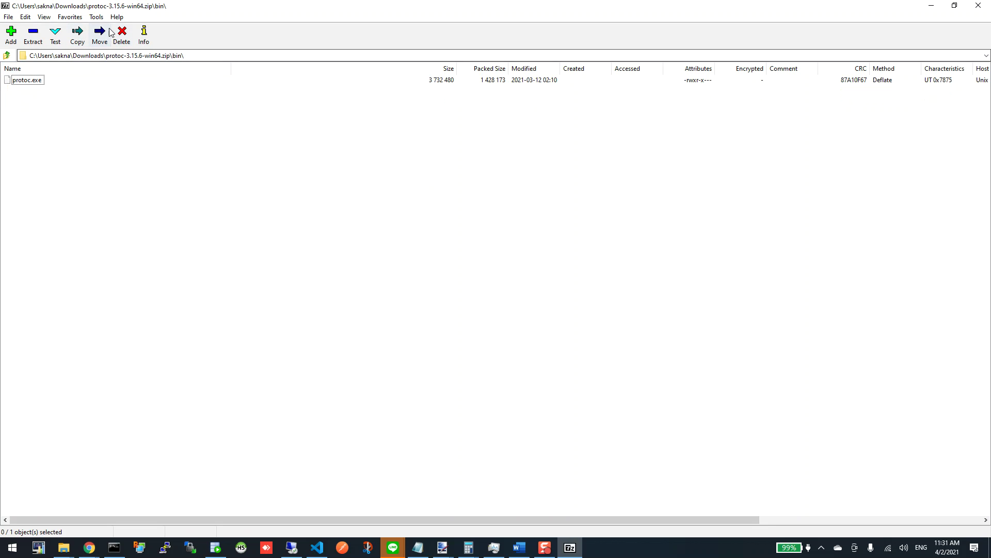
drag(116, 6, 333, 124)
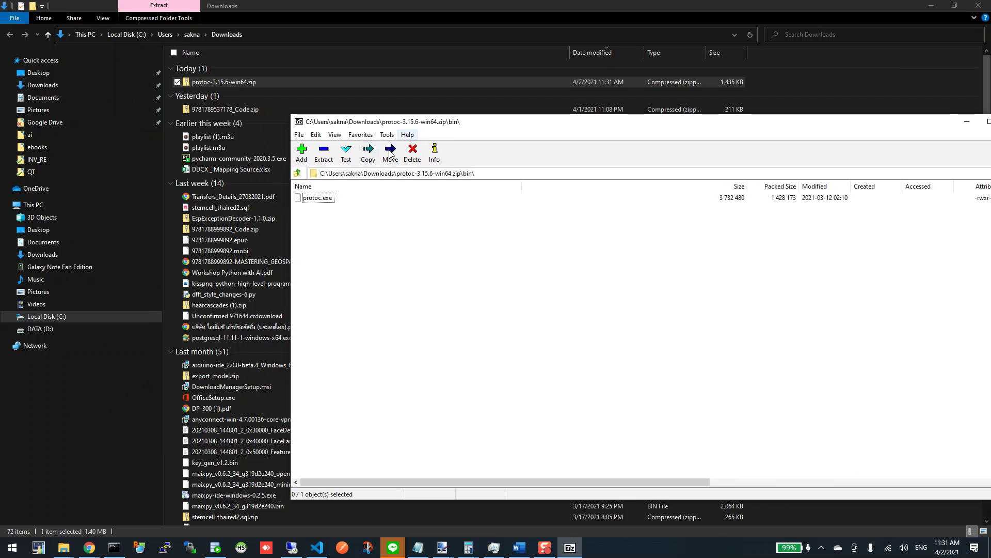
click(317, 199)
click(412, 231)
key(BackSpace)
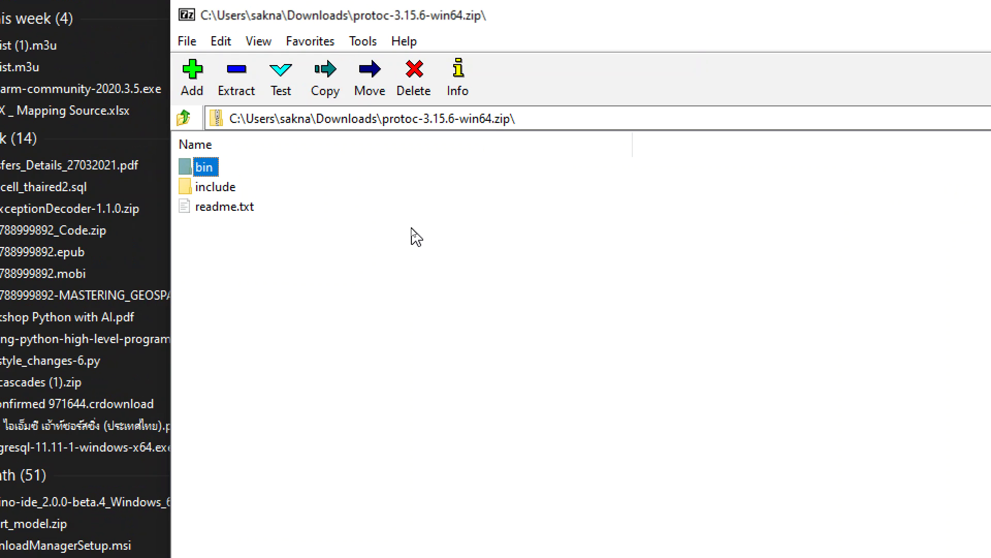
double_click(213, 172)
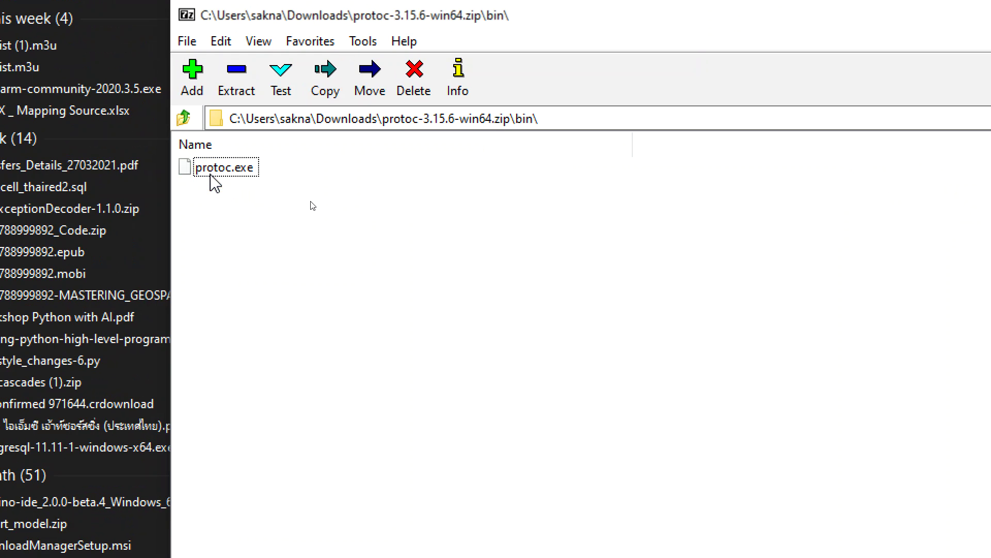
click(234, 170)
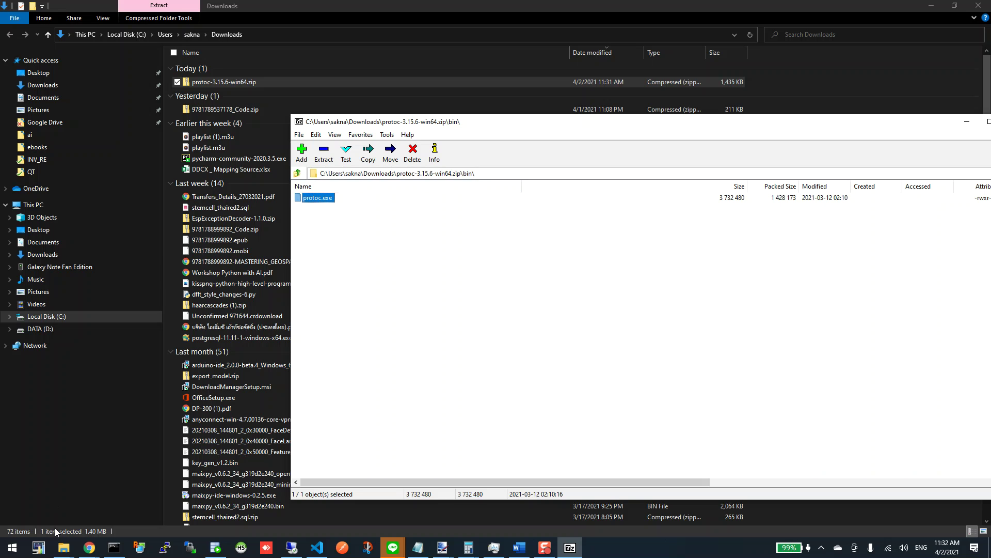
Step: Bring up the D:\ai\models\research folder and copy protoc.exe from the archive into it
click(68, 551)
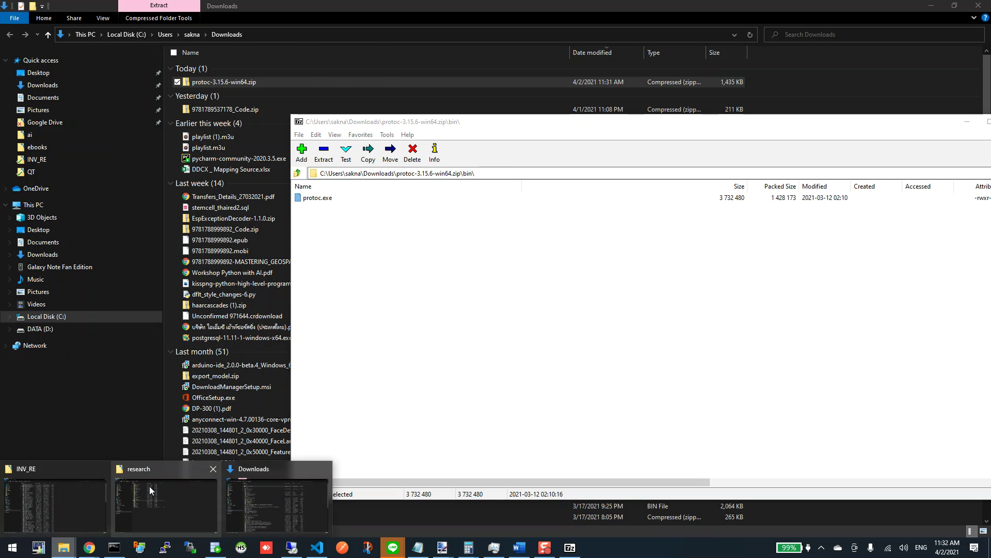
click(150, 485)
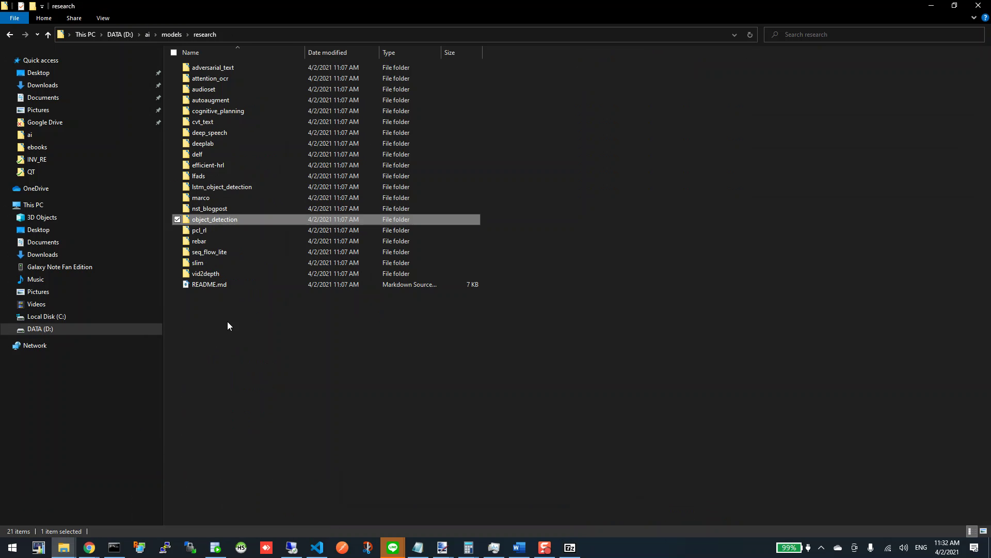
click(577, 552)
drag(329, 198, 202, 321)
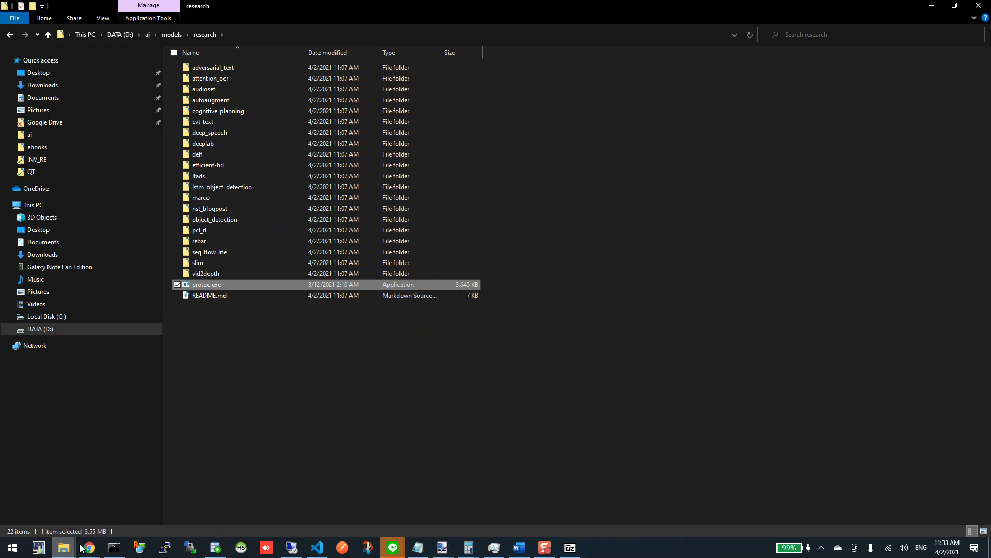
Step: Switch to the Workshop Python with AI slides in Chrome and highlight the line about copying protoc.exe to models/research
click(89, 547)
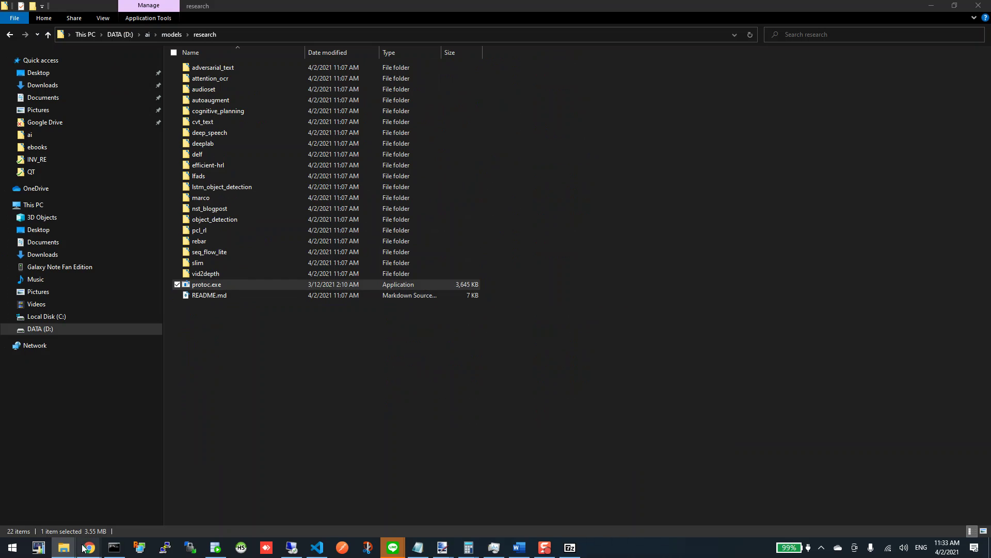
click(47, 511)
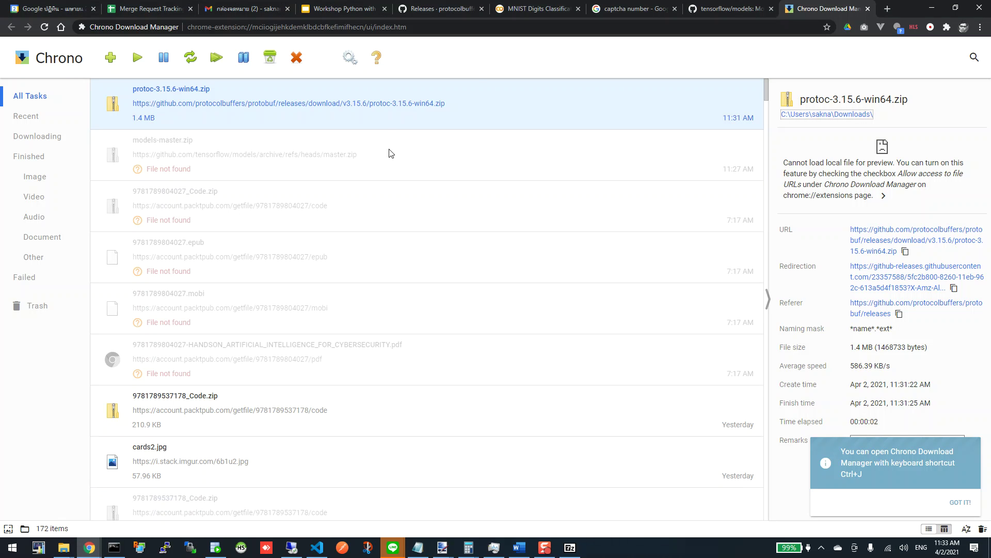
click(342, 9)
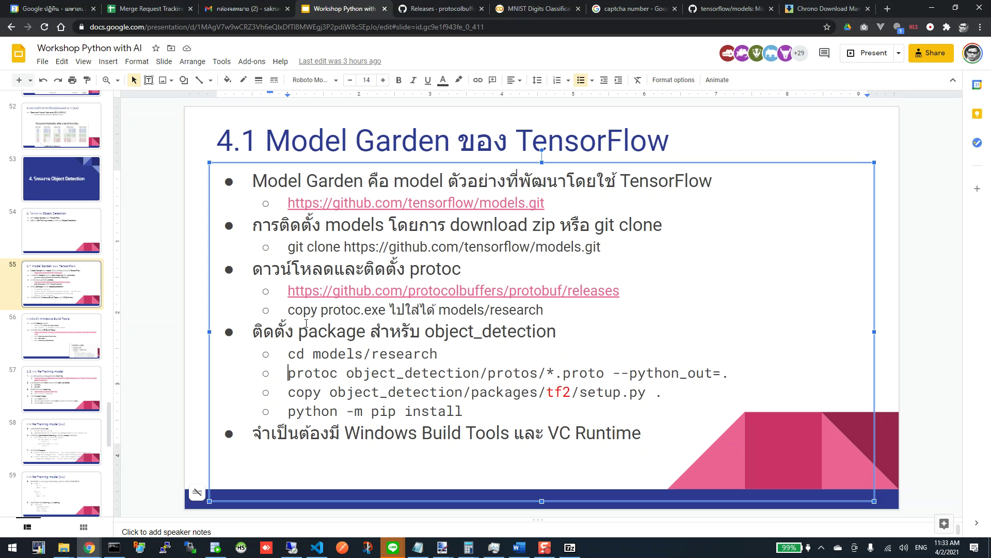
drag(288, 310, 545, 315)
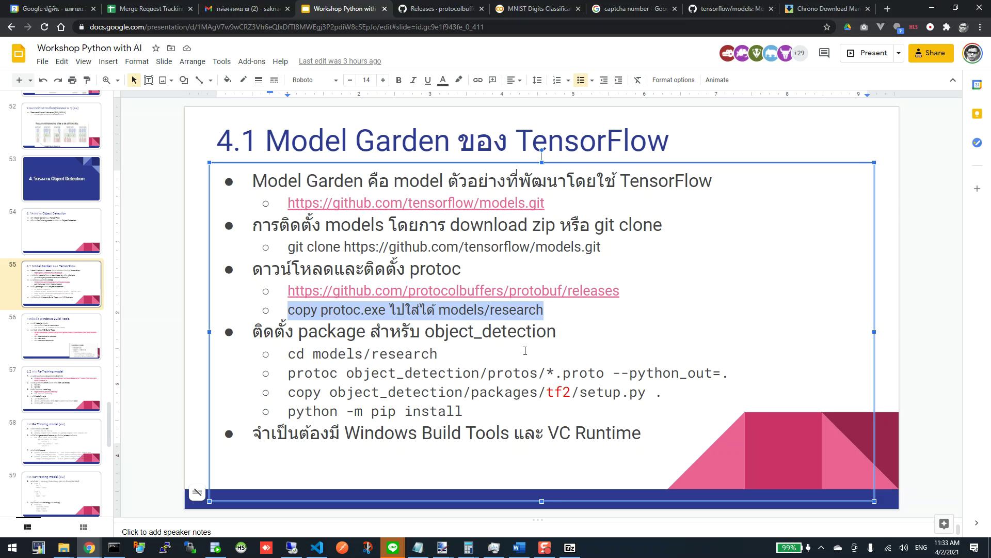